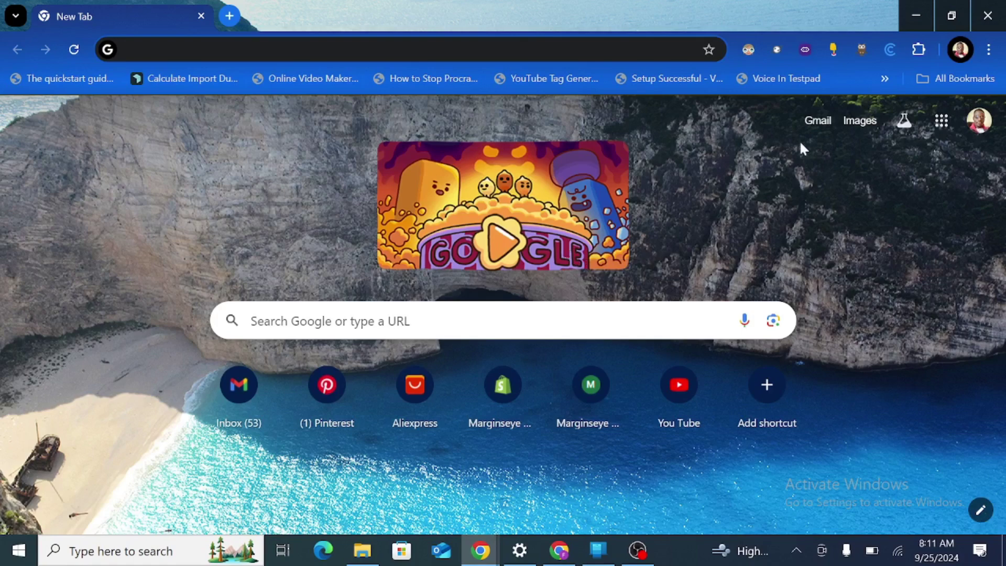
Open the Chrome Web Store from the browser's extensions options.
click(989, 51)
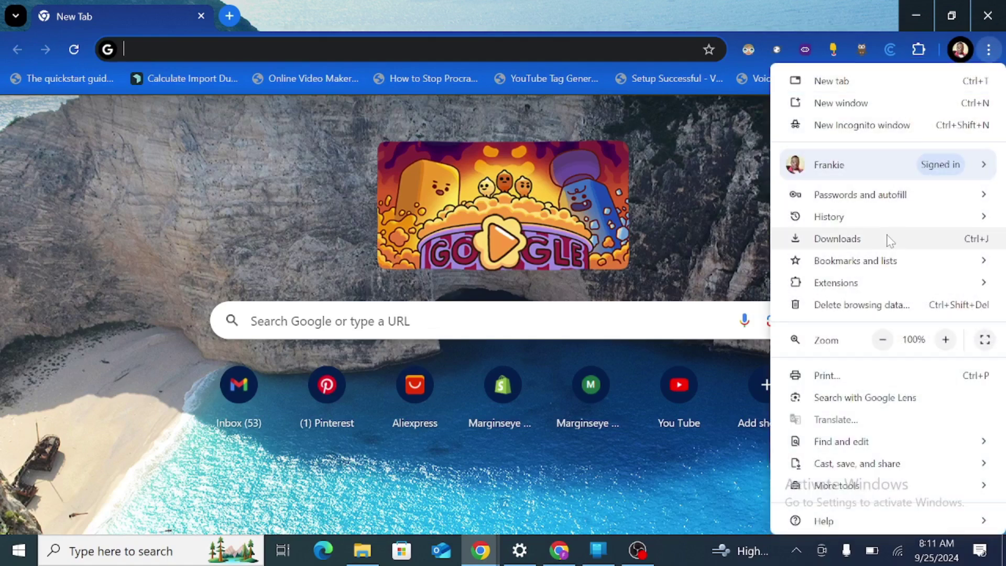
mouse_move(833, 290)
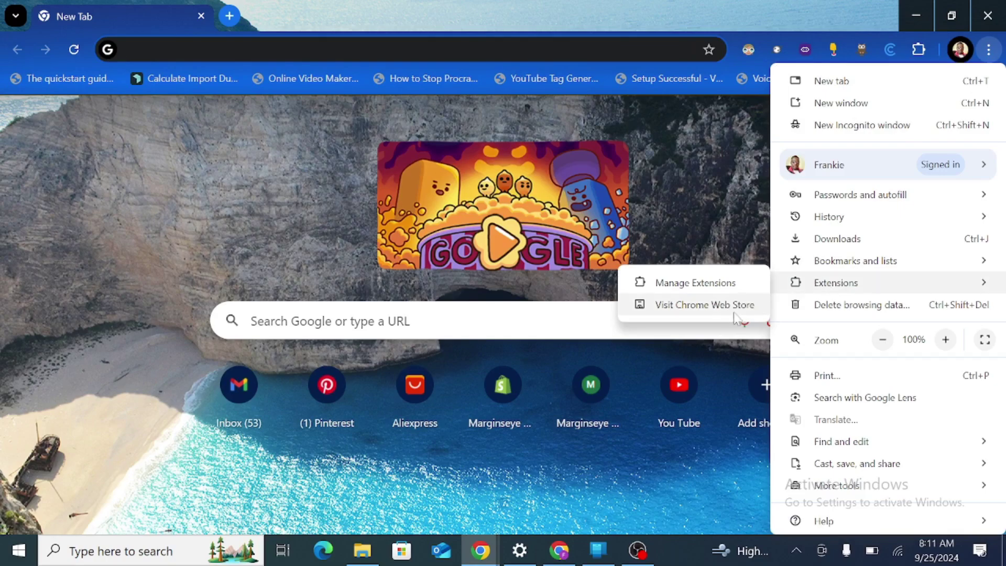
click(703, 308)
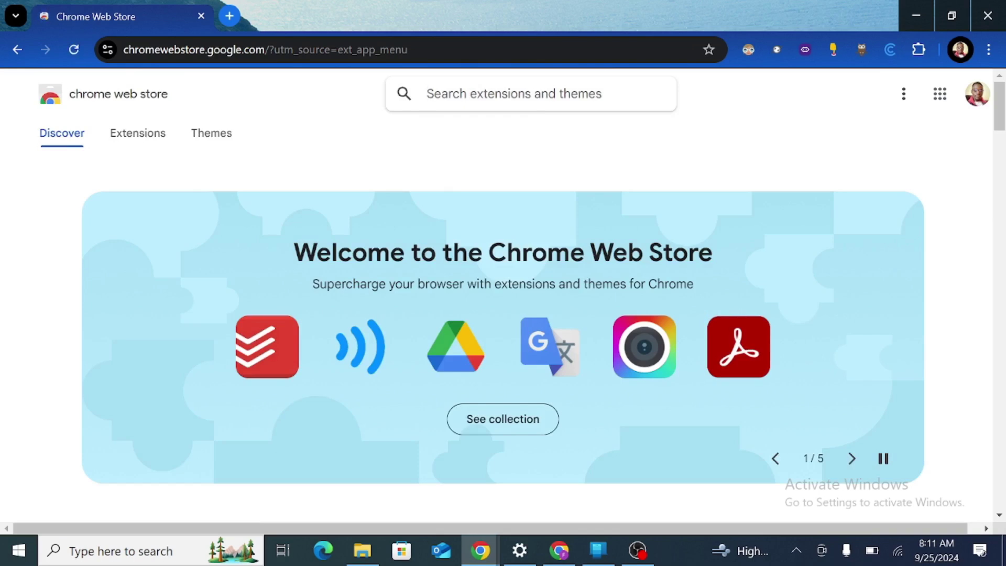
Search the store for "google meet att" and open the suggested Google Meet Attendance List extension.
text(goole)
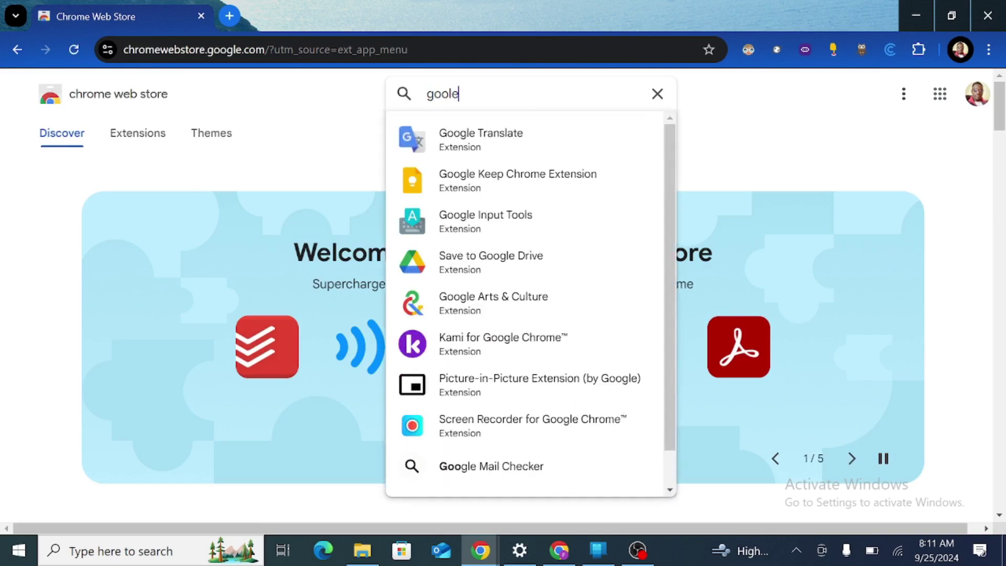
text( meet at)
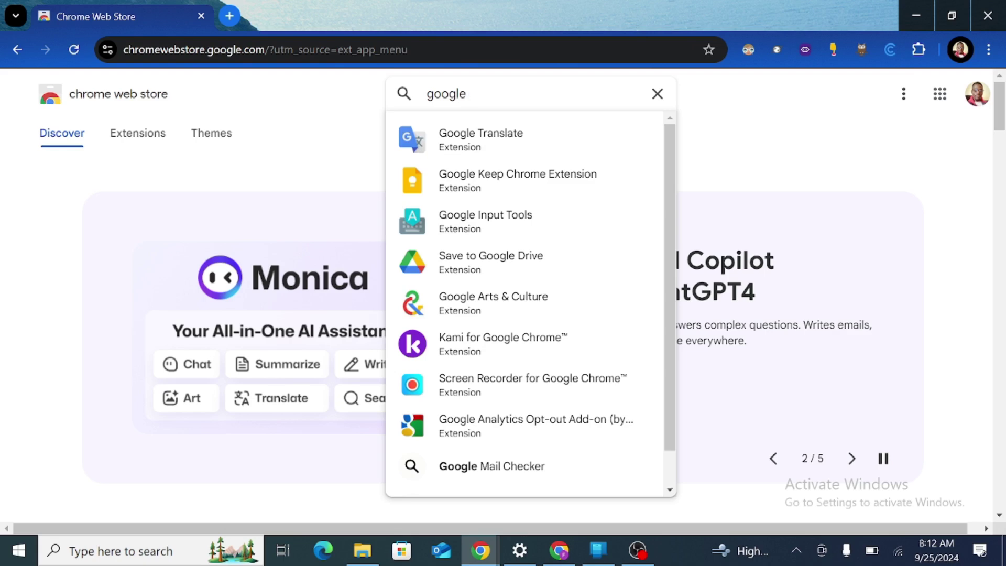
text(meet att)
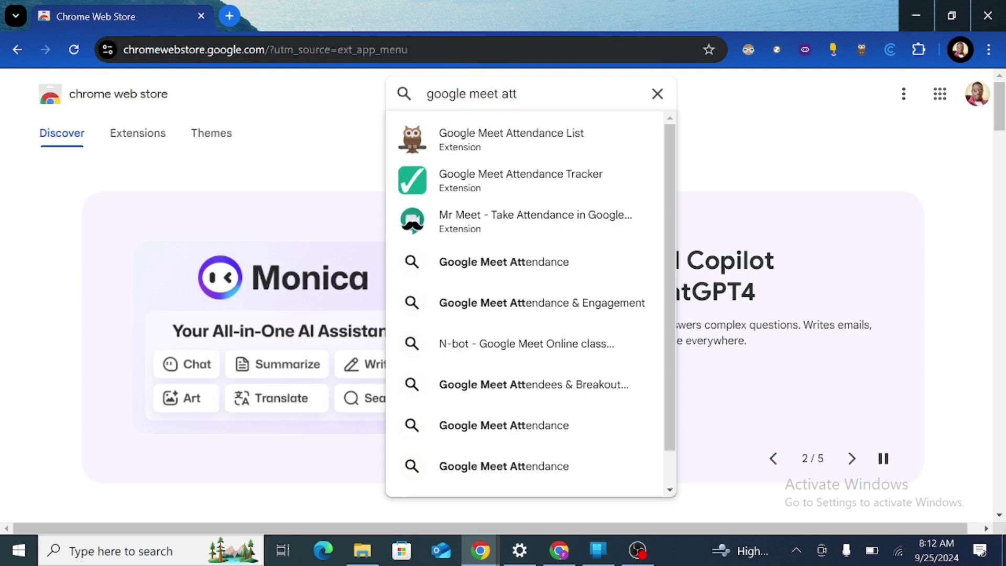
key(Down)
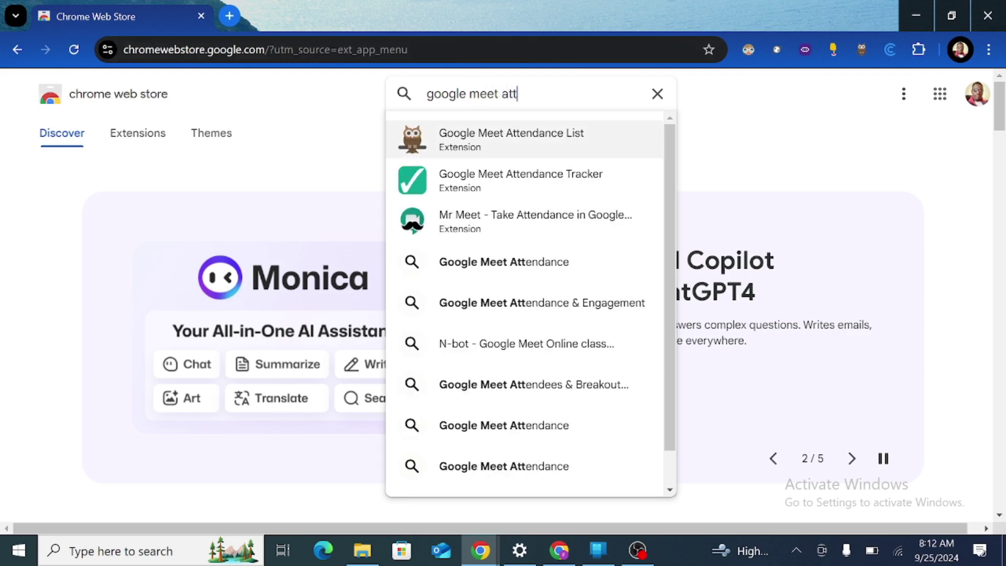
key(Return)
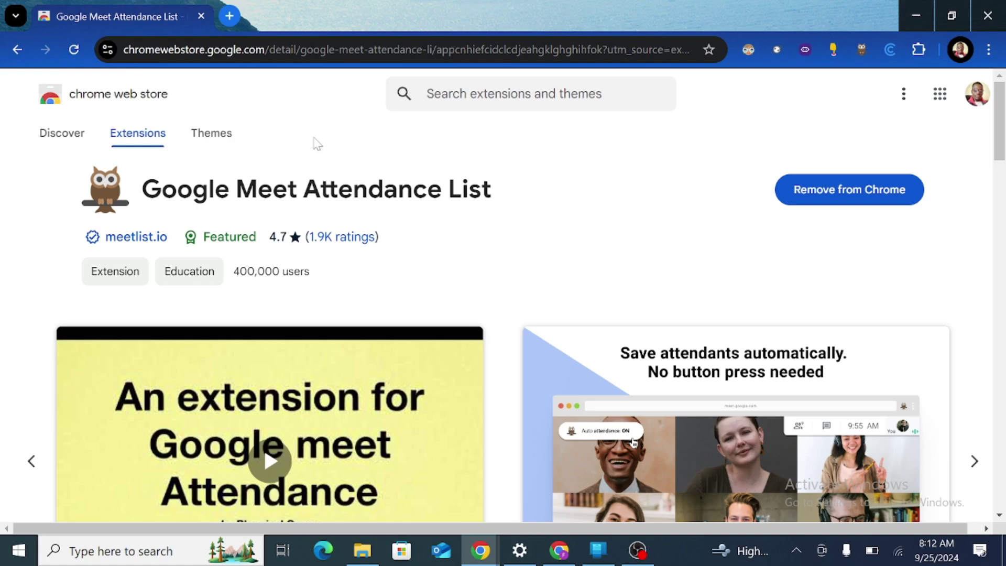
Open the Google Meet landing page, meet.google.com/landing, in a new browser tab.
click(231, 16)
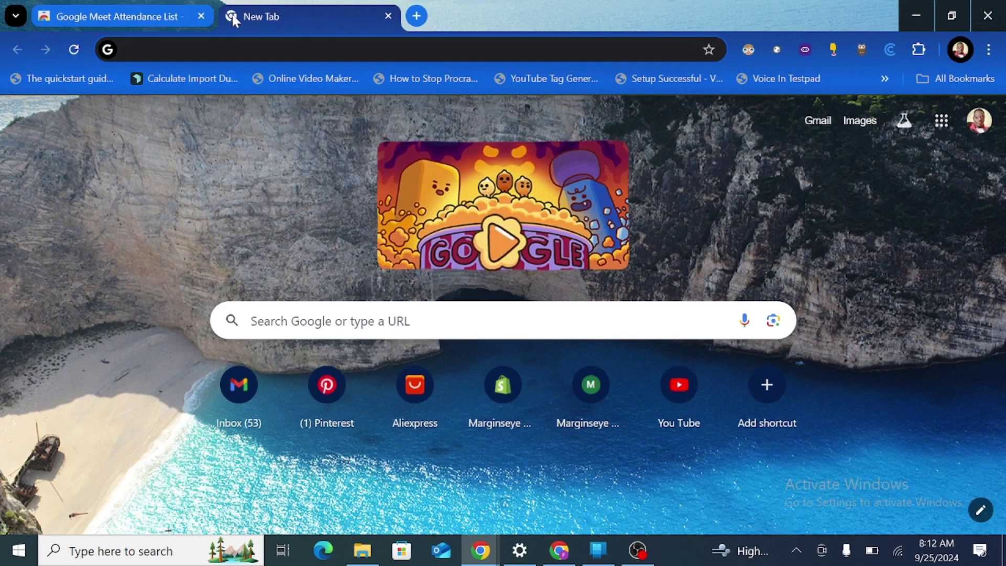
text(meet.goo)
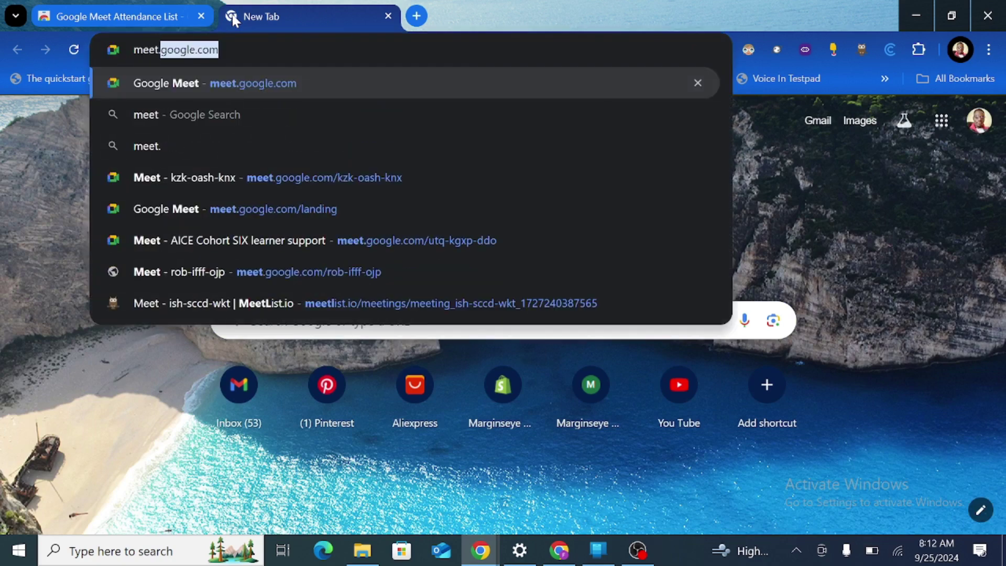
text(le)
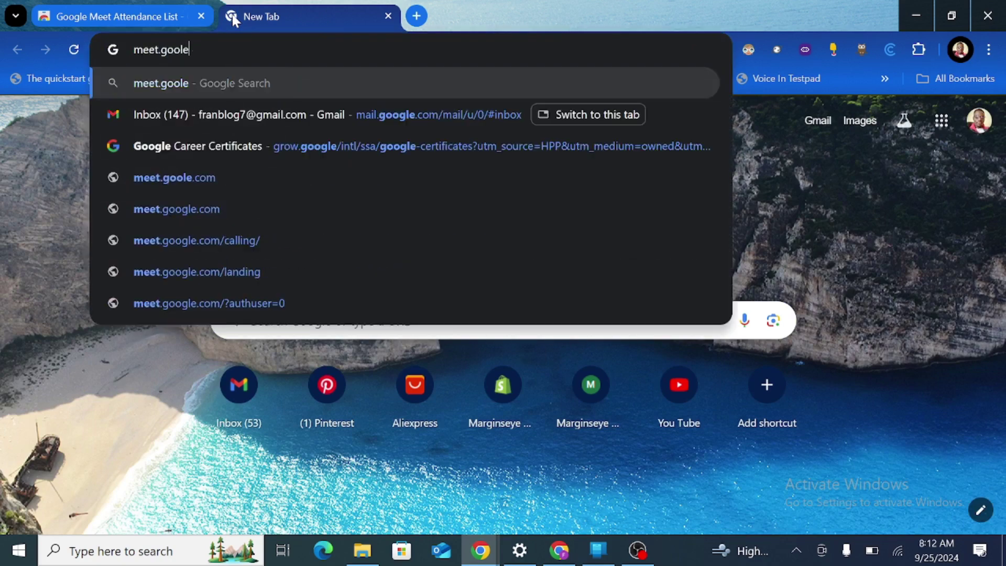
key(Down)
key(Down)
key(Down)
key(Return)
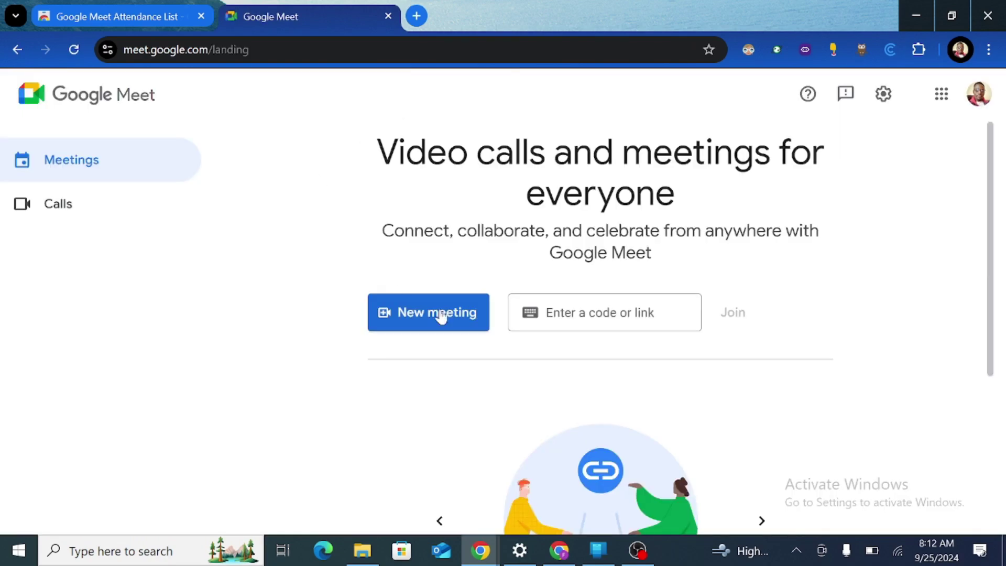
Start an instant Google Meet meeting and copy its joining link.
click(440, 314)
click(442, 361)
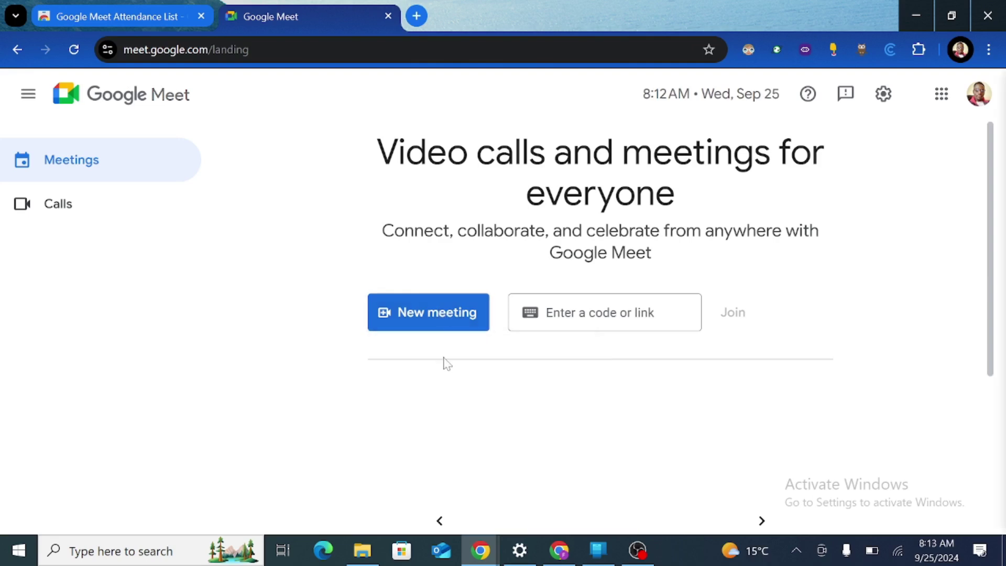
click(438, 322)
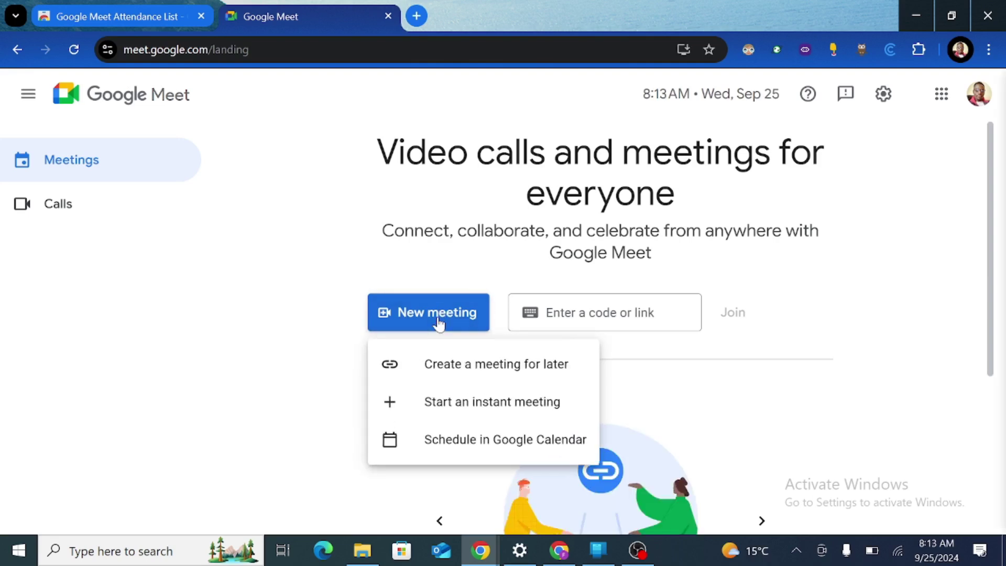
click(428, 404)
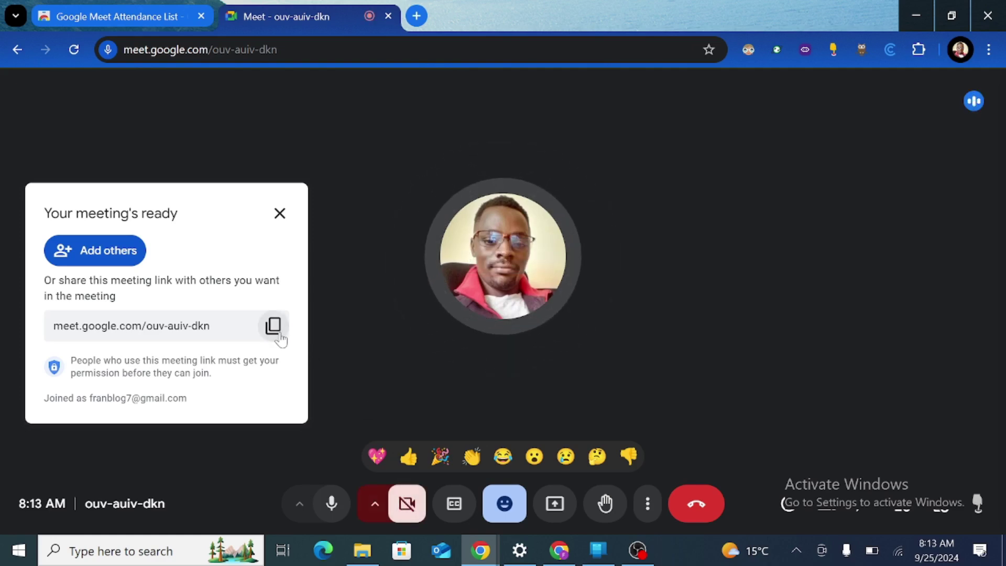
click(277, 336)
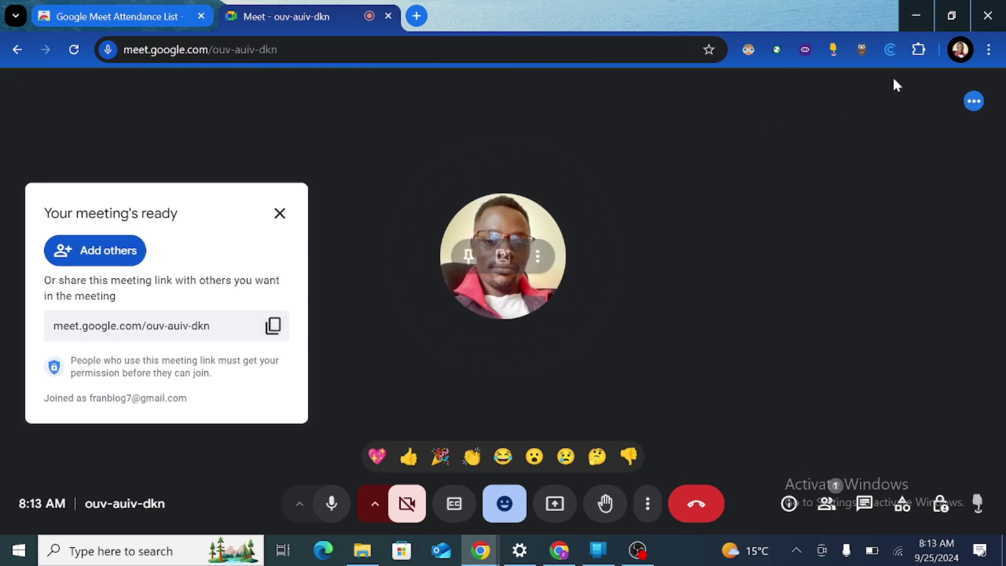
Open the copied meeting link in a new tab under another Chrome profile and ask to join.
click(960, 50)
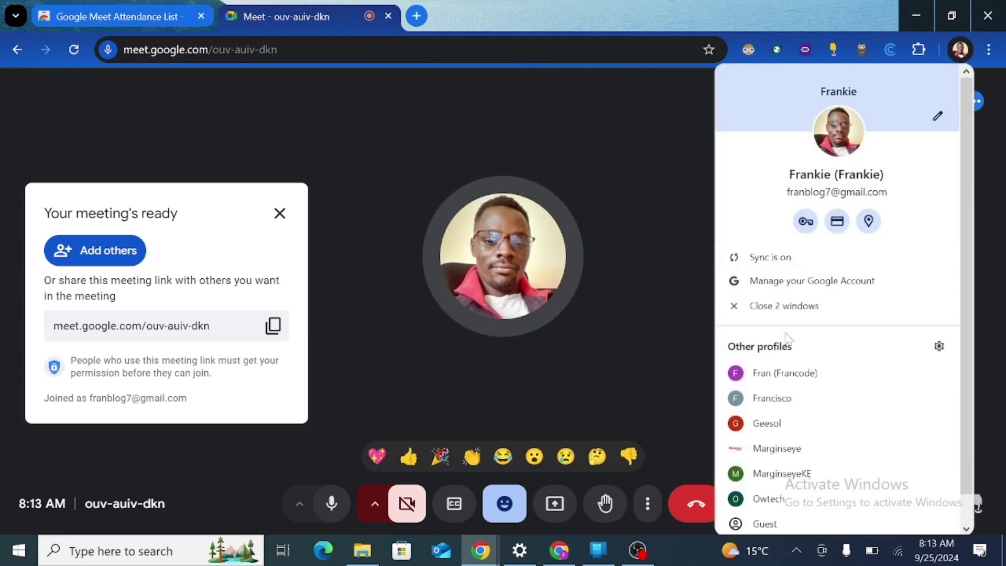
click(779, 373)
key(ctrl+t)
key(ctrl+v)
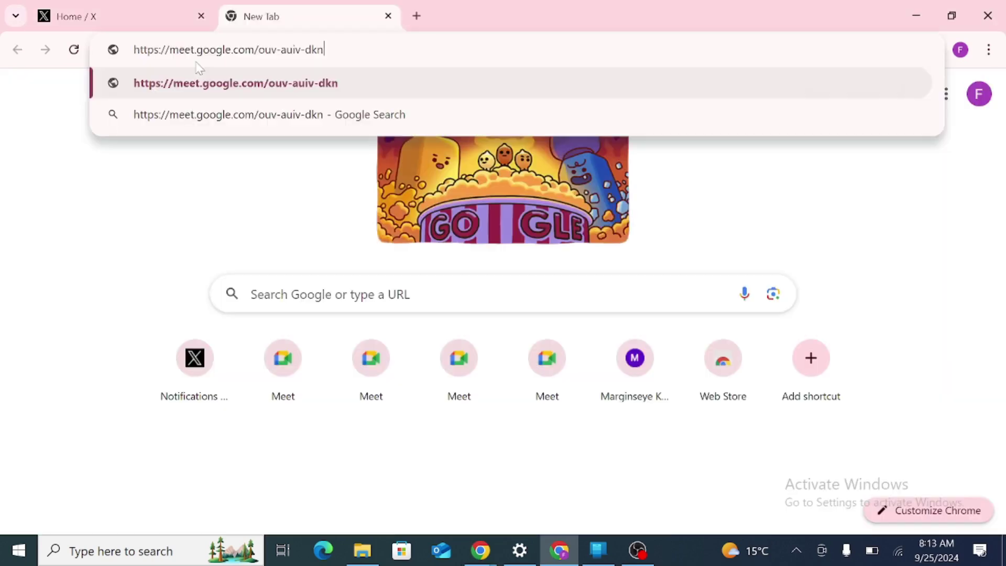
key(Return)
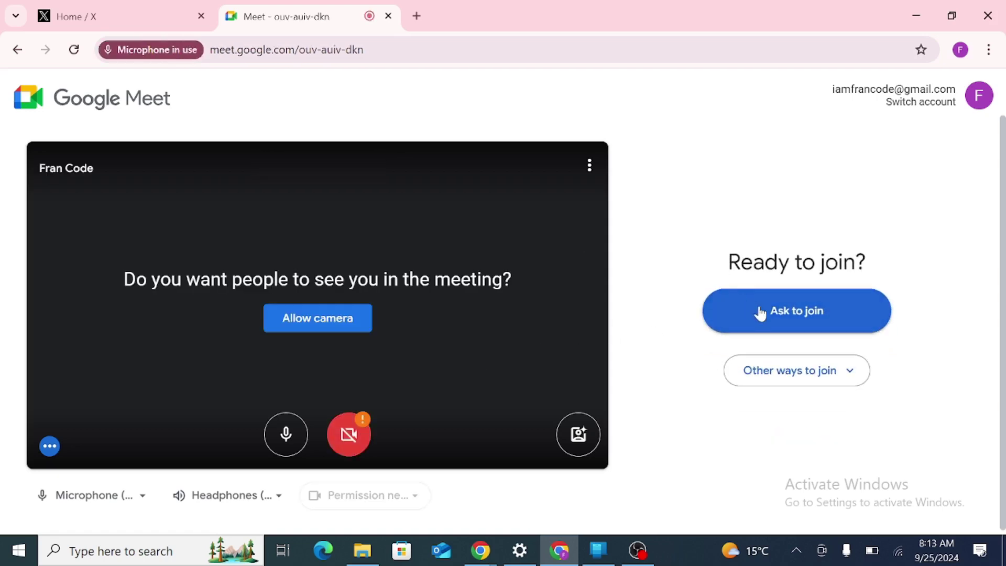
click(774, 314)
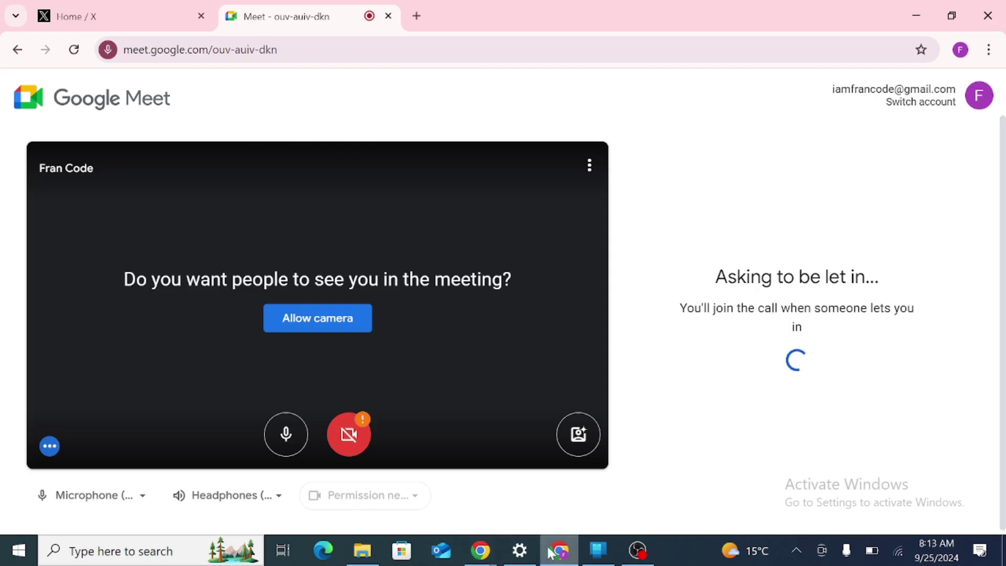
Return to the host's meeting window, admit the waiting participant and dismiss the meeting-ready card.
mouse_move(484, 550)
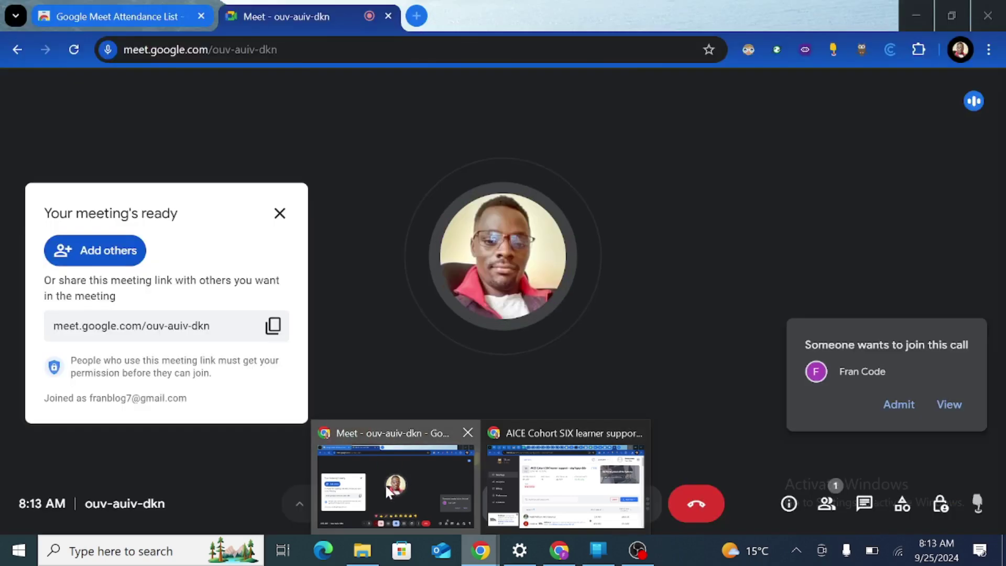
click(385, 483)
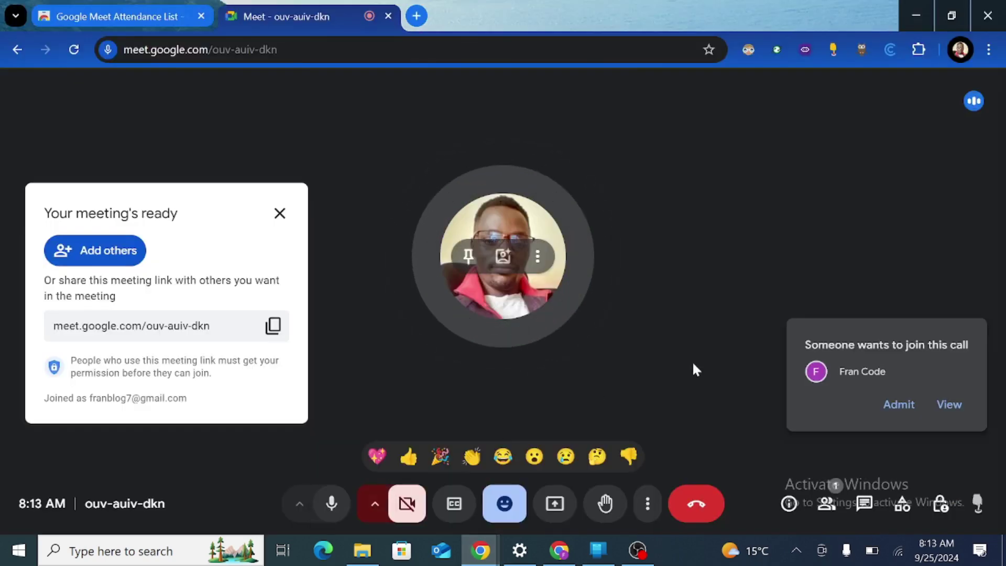
click(899, 405)
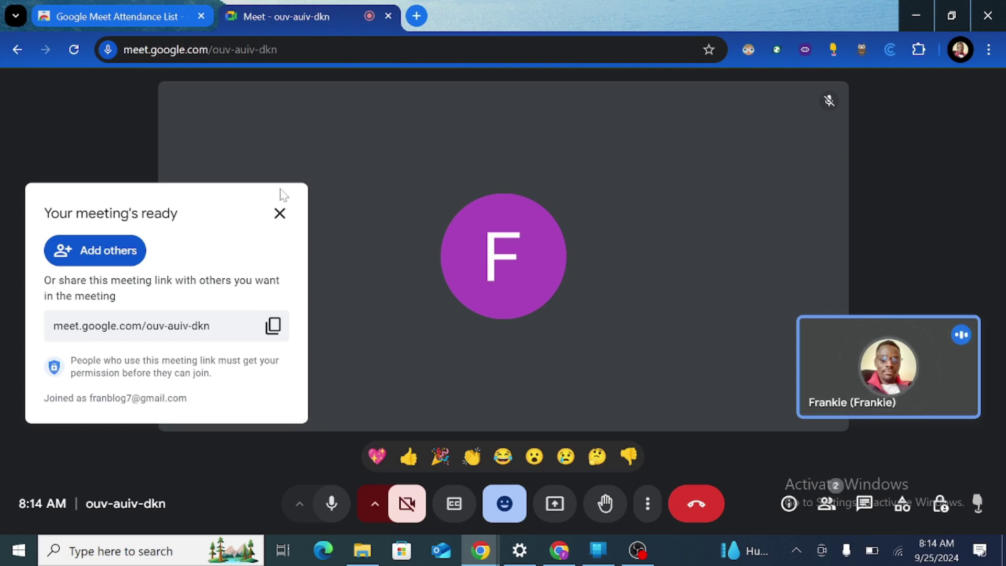
click(280, 213)
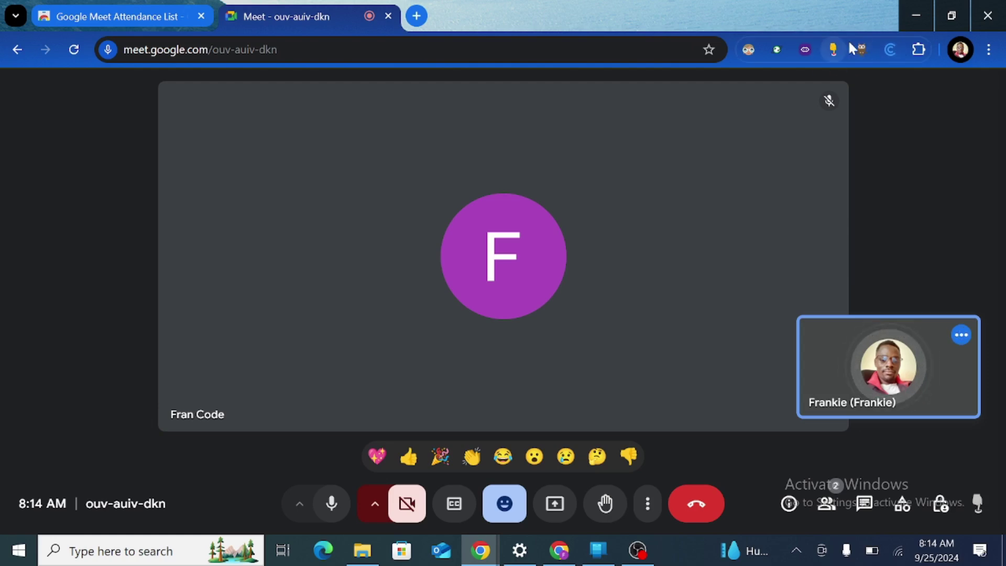
Open the Google Meet Attendance List extension and go to its meetings history.
click(923, 51)
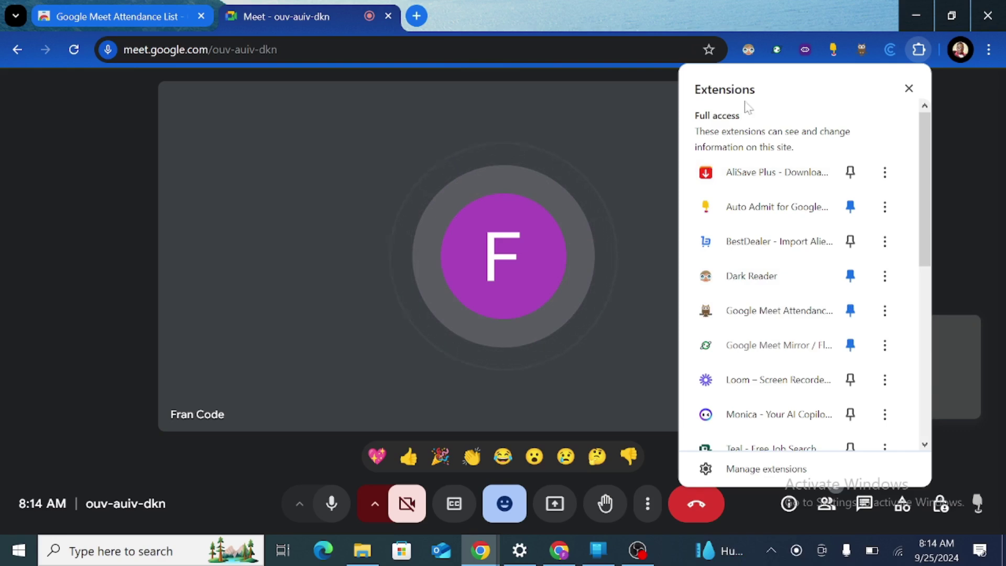
click(861, 50)
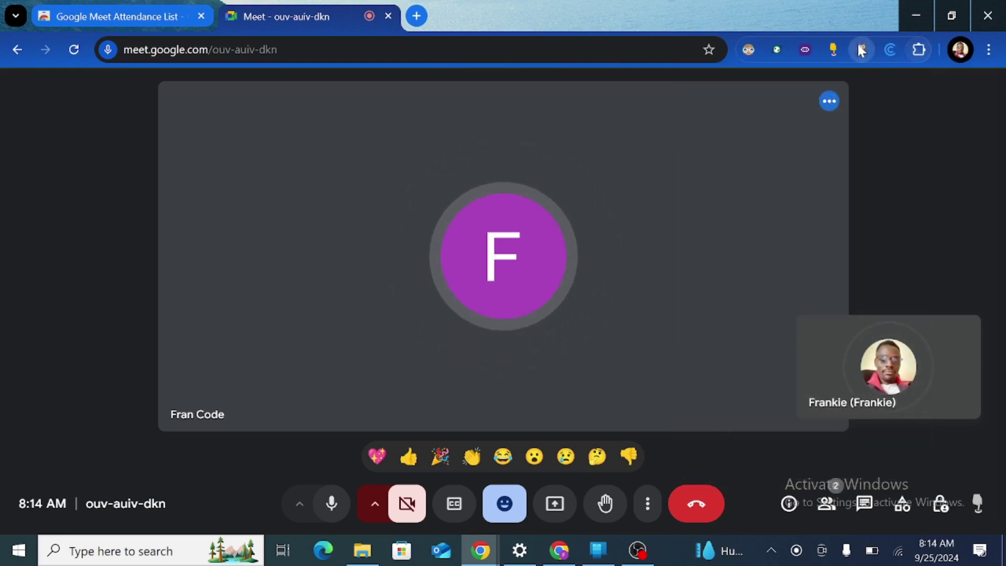
click(861, 49)
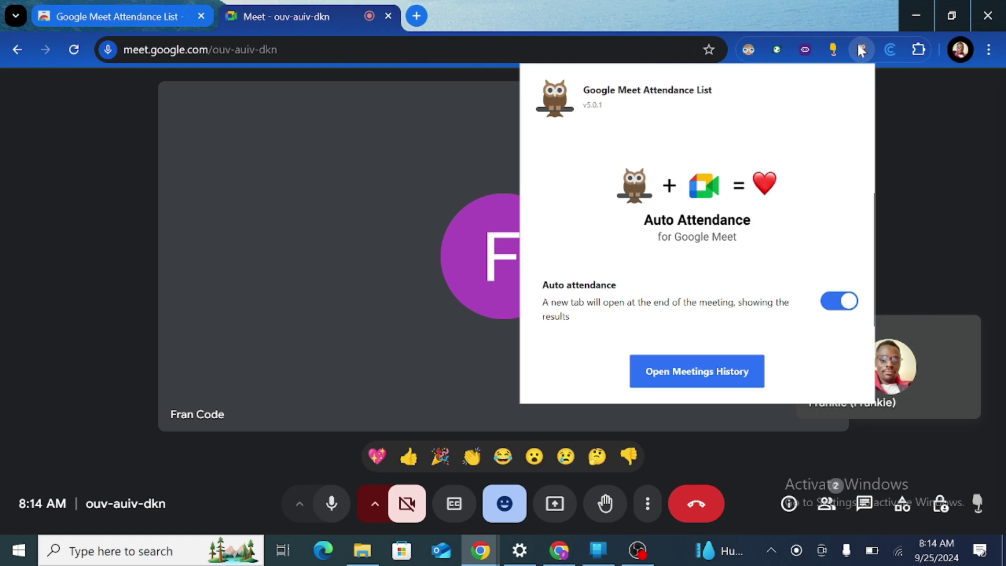
click(680, 377)
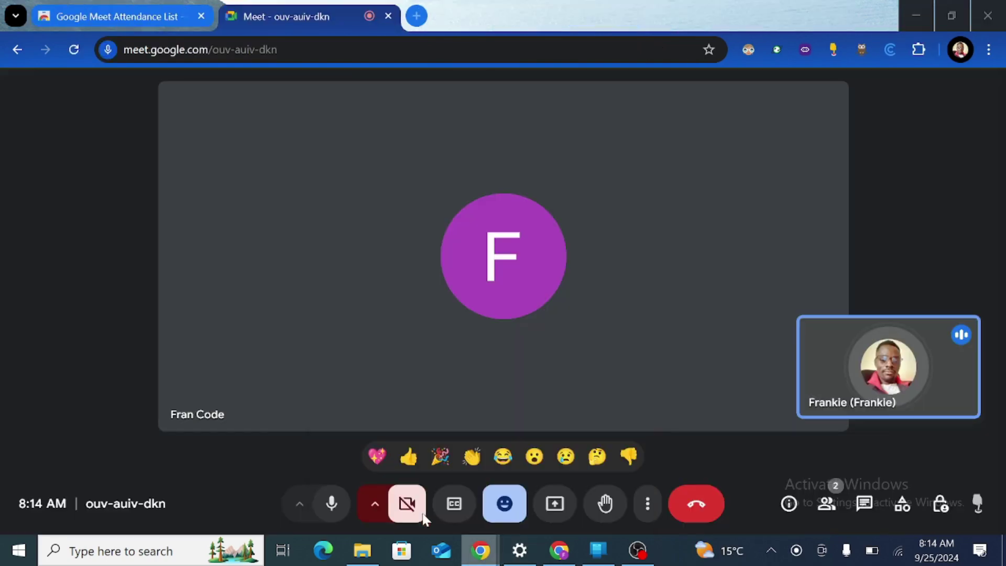
Mute the microphone in the host's meeting window and in the second participant's window.
click(331, 504)
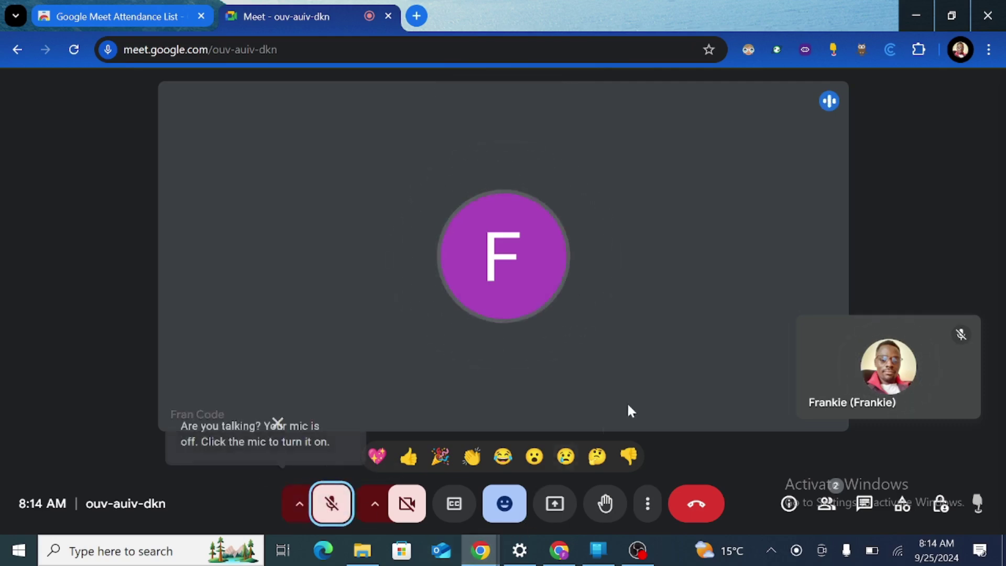
click(567, 553)
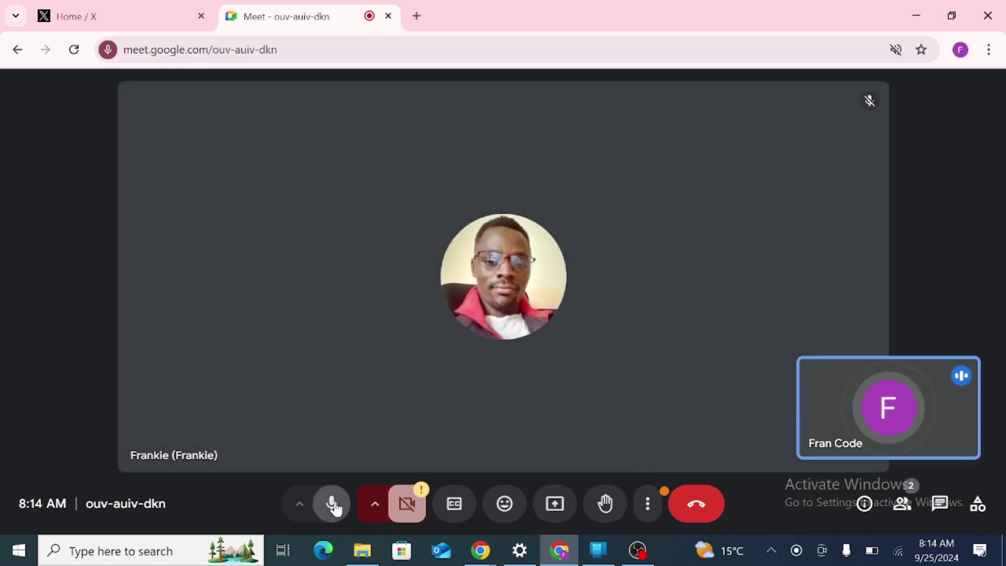
click(331, 504)
Switch to the MeetList meetings history window and open the "AICE Cohort SIX learner support" meeting record.
mouse_move(471, 559)
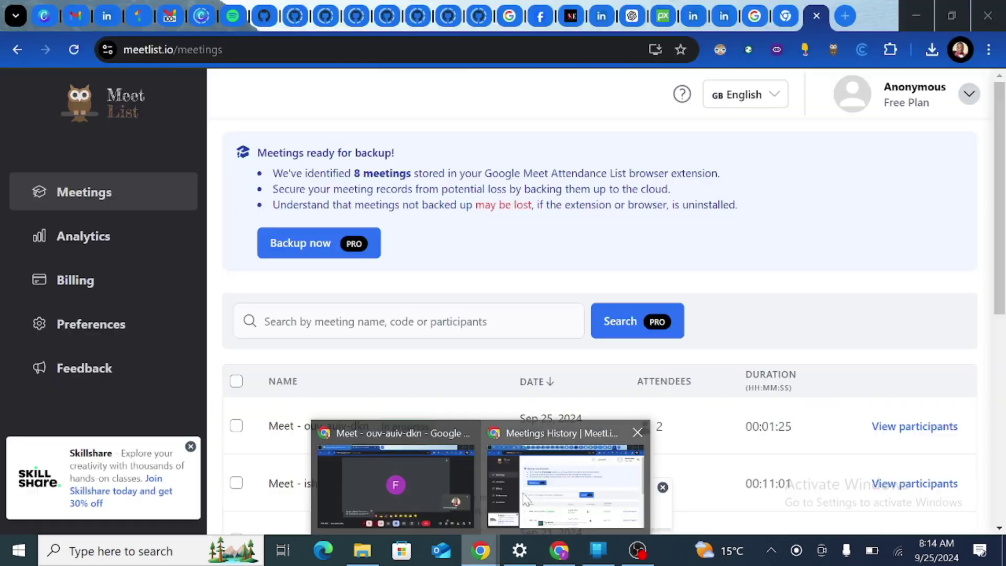
click(565, 488)
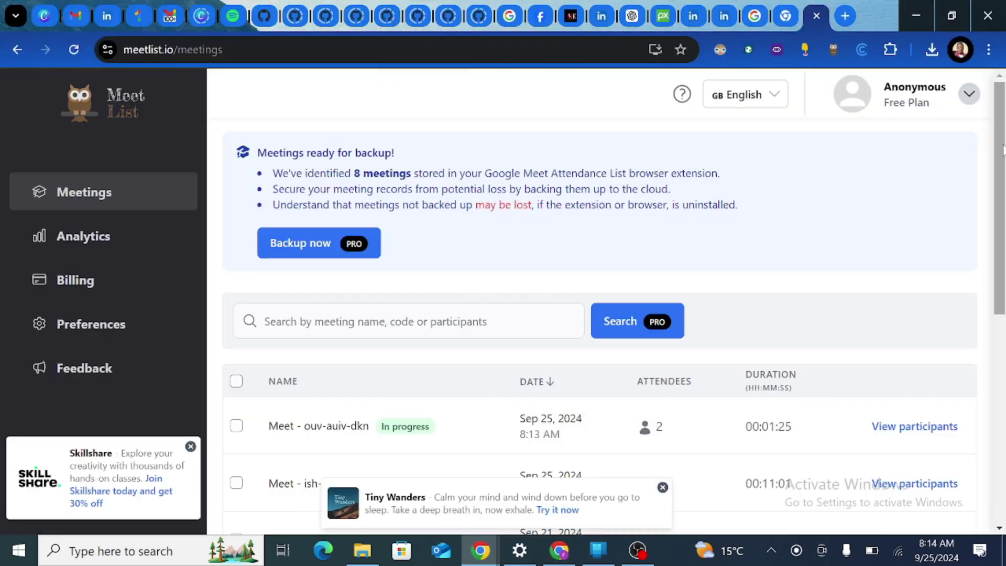
scroll(1001, 152, down, 3)
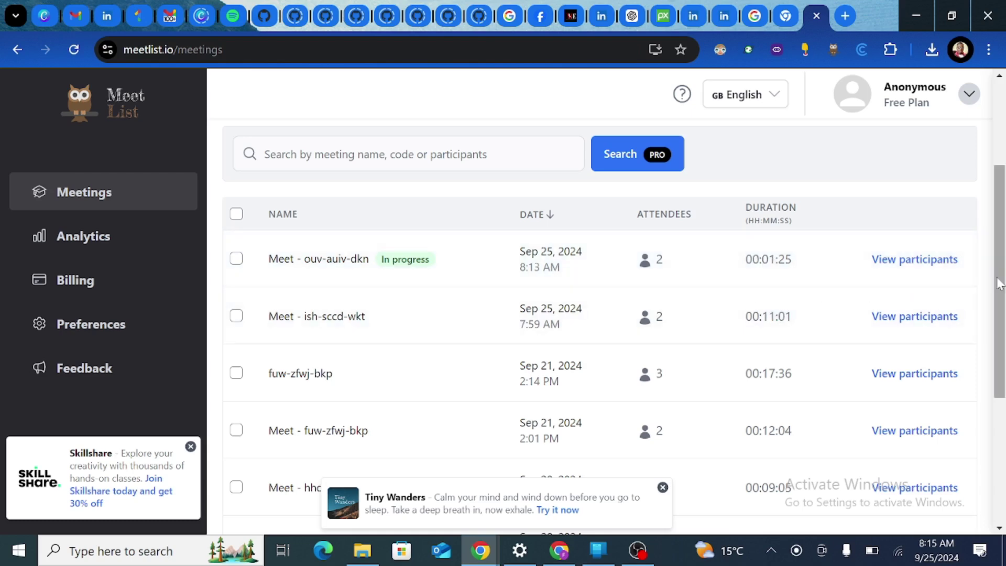
drag(1000, 283, 1000, 407)
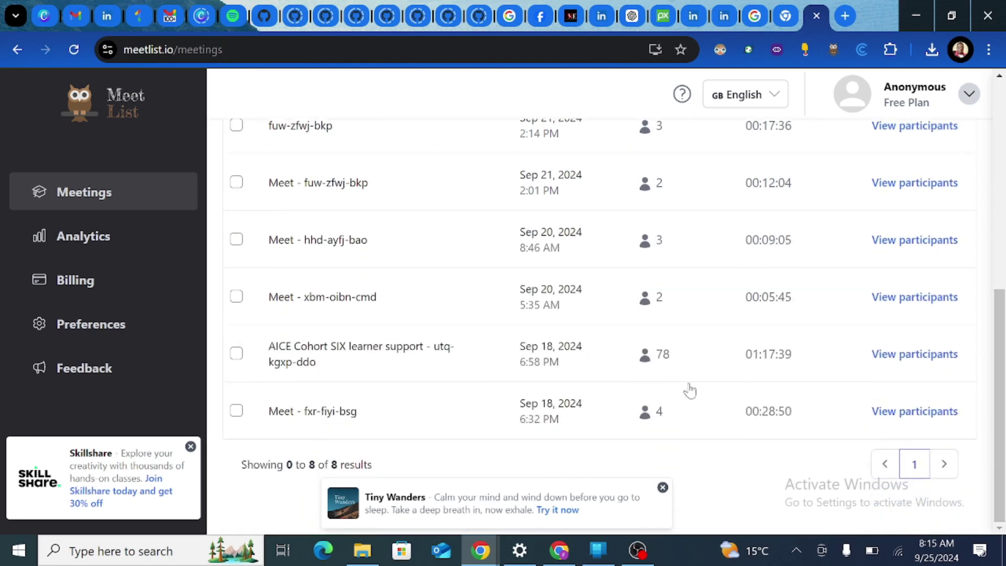
click(442, 353)
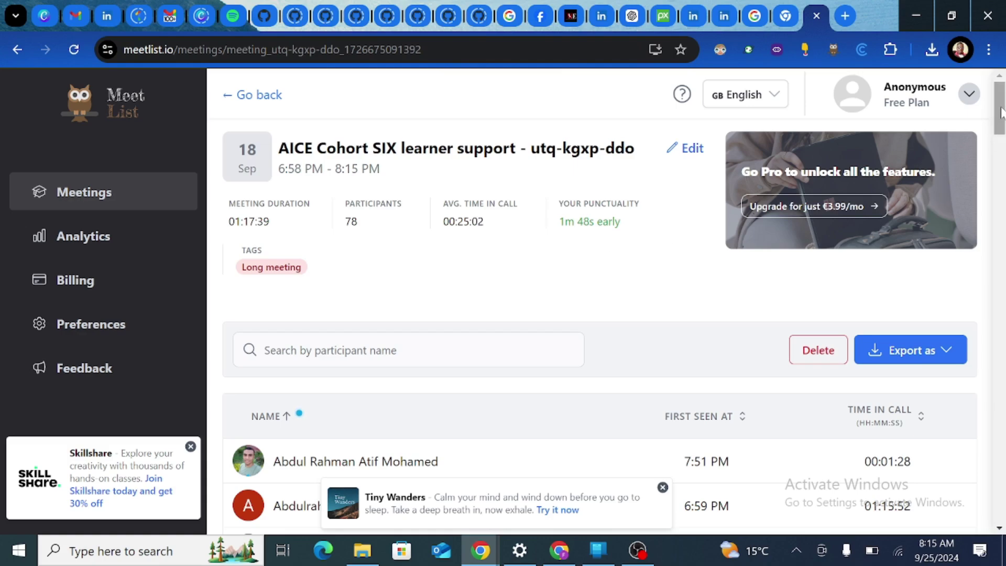
Examine the participants' first-seen times and time in call for this meeting, and minimize the MeetList window.
scroll(343, 342, down, 7)
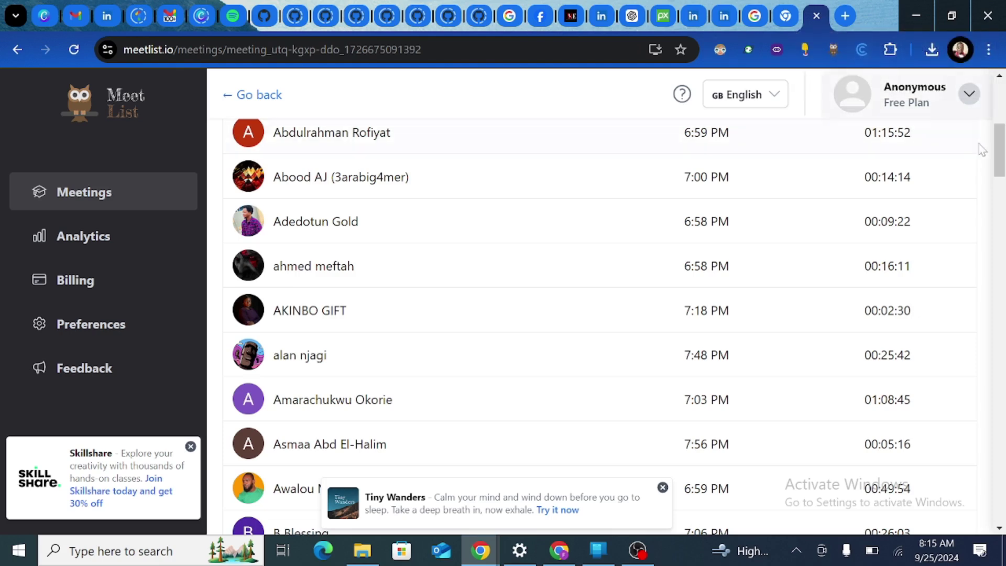
click(976, 95)
click(975, 95)
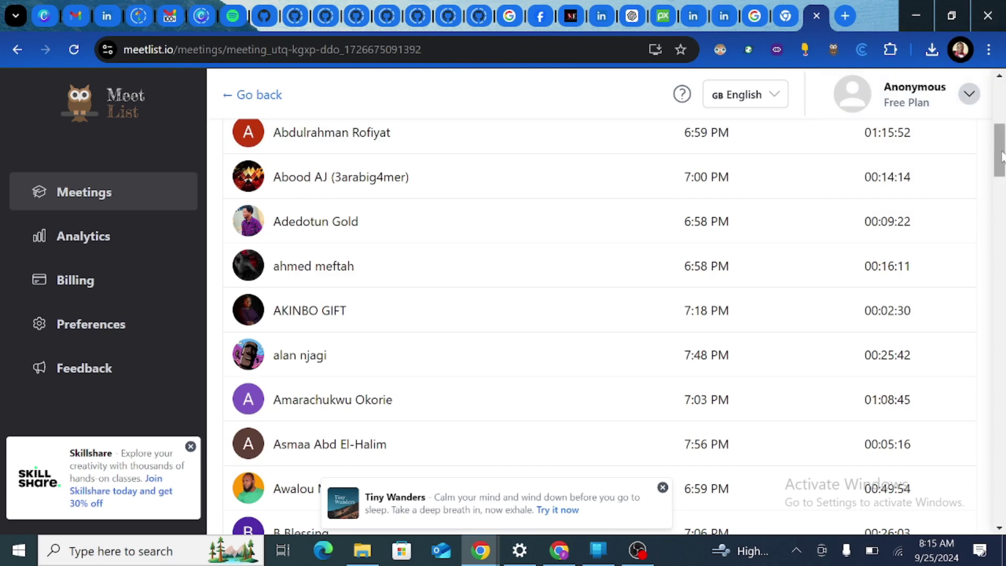
scroll(1001, 155, up, 7)
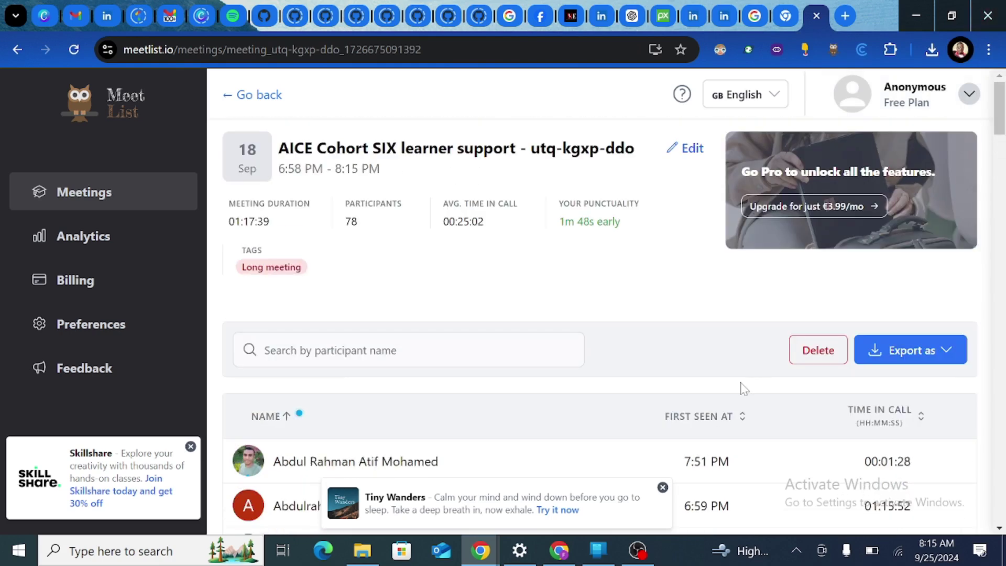
click(916, 11)
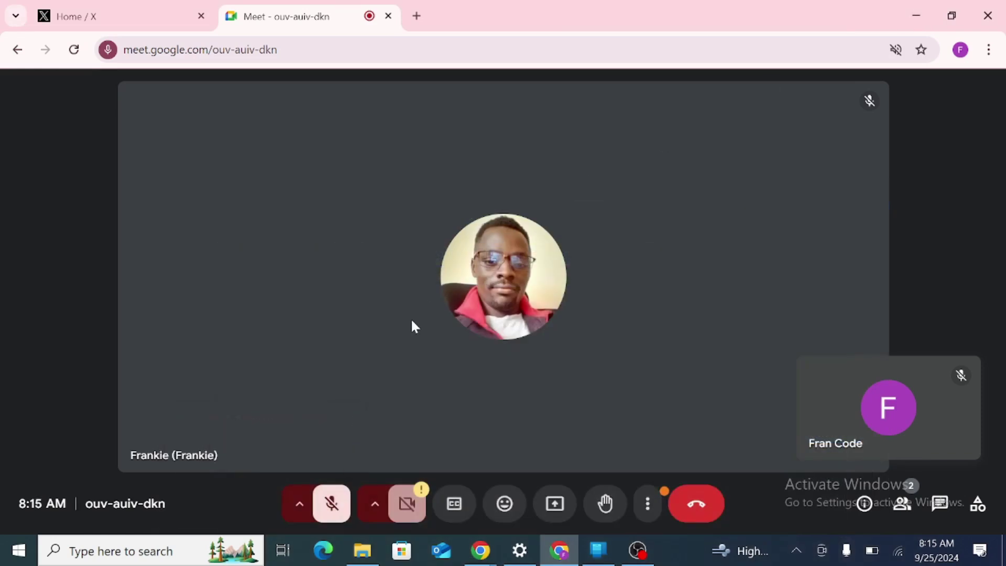